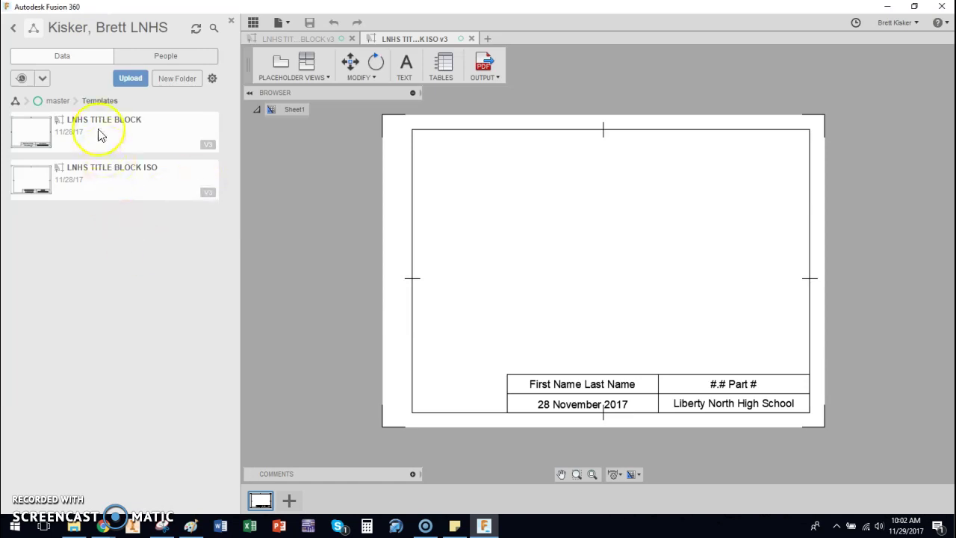
Step: Compare the LNHS TITLE BLOCK and ISO title-block drawings by switching between their tabs
click(119, 194)
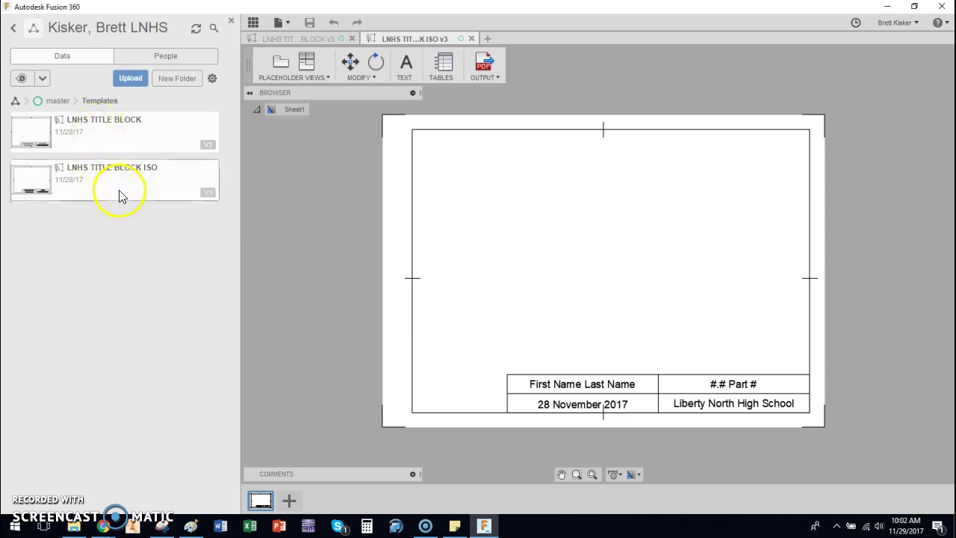
click(286, 38)
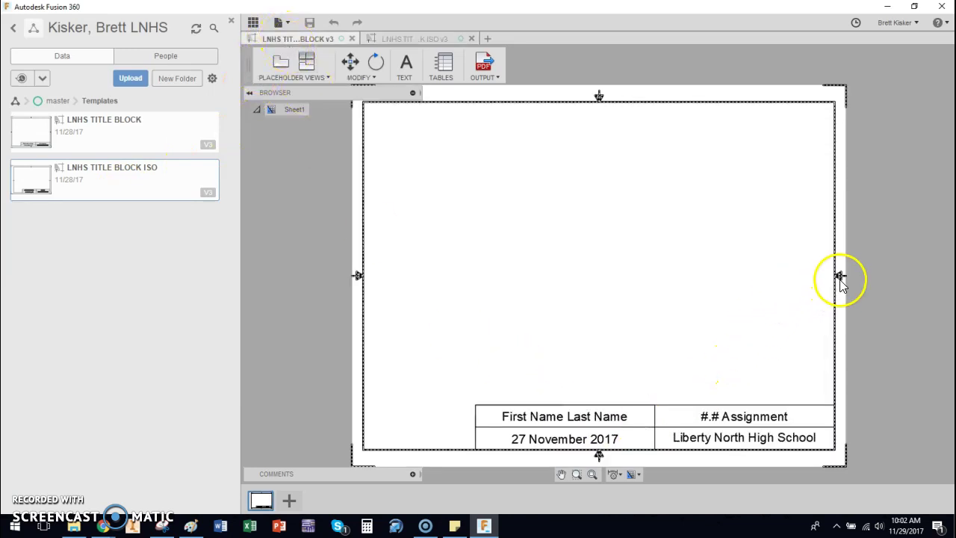
click(364, 359)
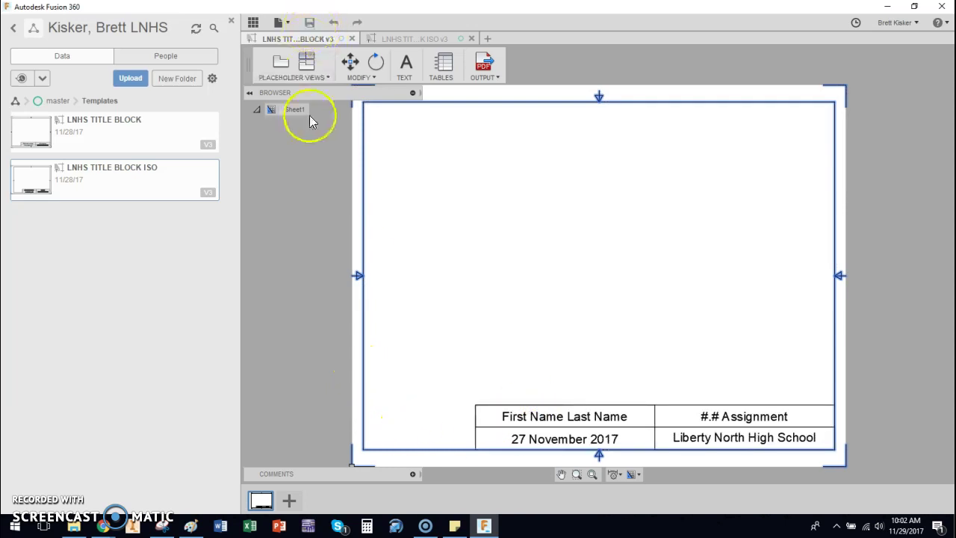
click(407, 38)
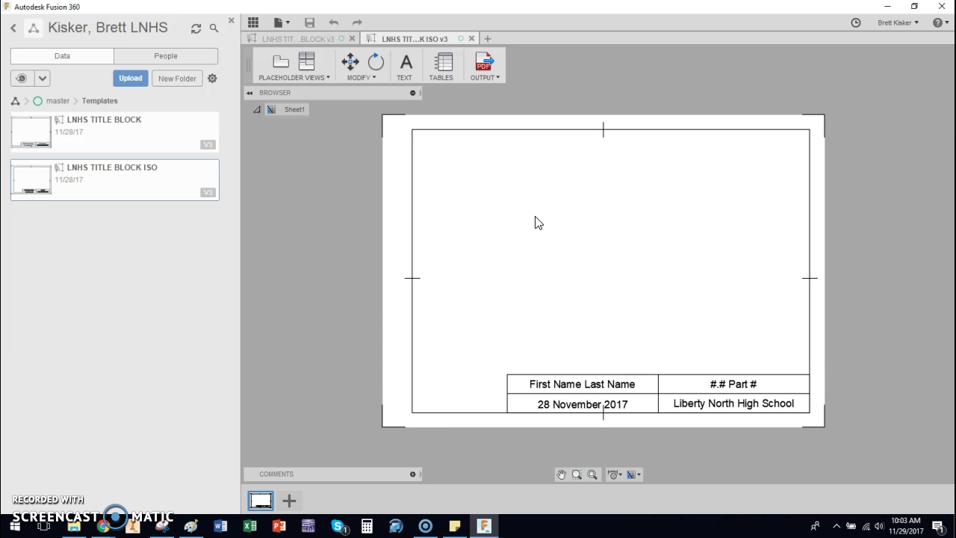
click(285, 39)
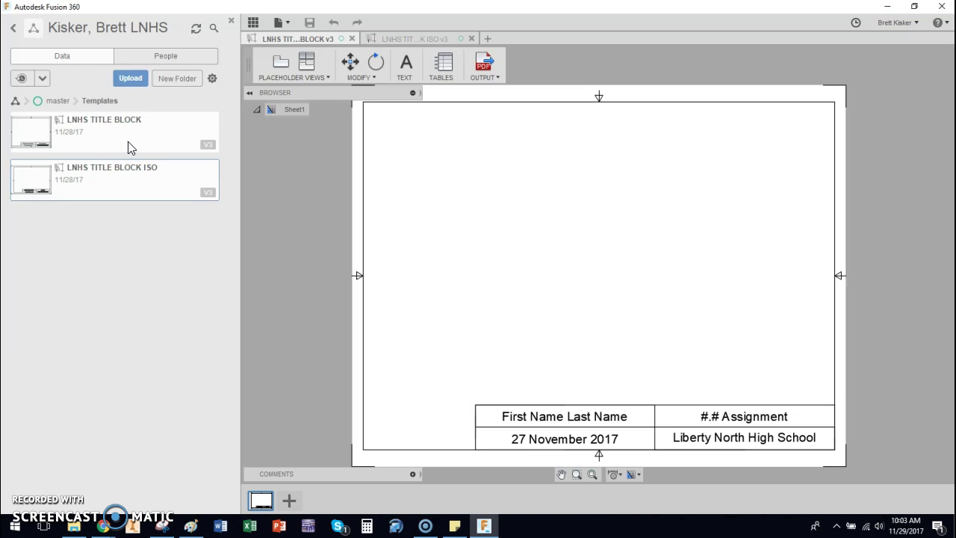
Step: Return to the #.# Assignment drawing and open, then dismiss, the LNHS TITLE BLOCK file's action menu
click(124, 171)
click(404, 40)
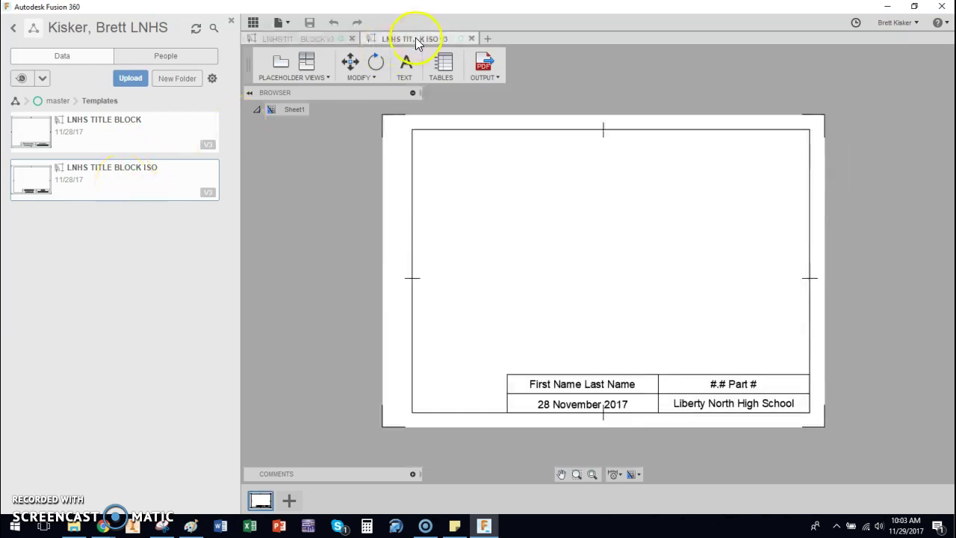
click(319, 40)
right_click(145, 144)
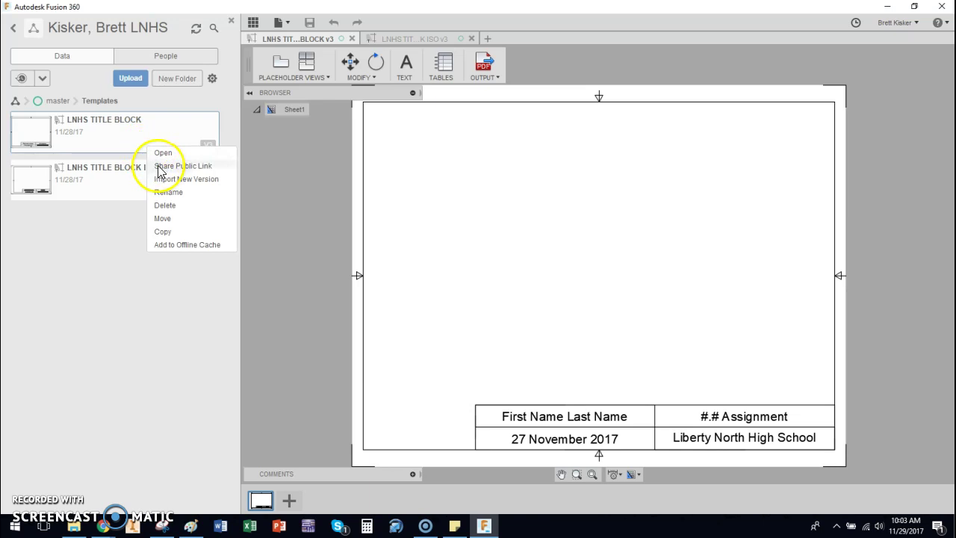
click(124, 307)
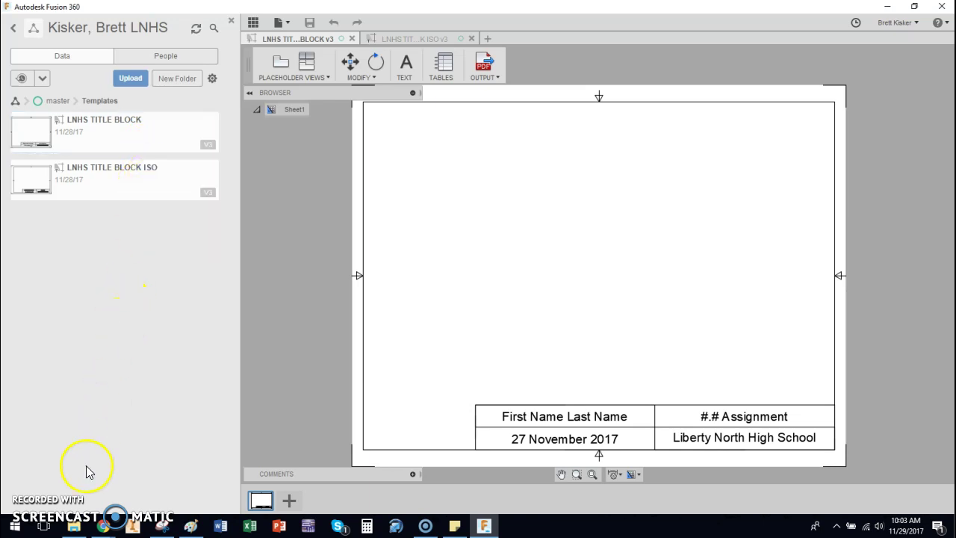
Step: Check the Canvas course page, then download LNHS TITLE BLOCK from its A360 viewer page
mouse_move(99, 529)
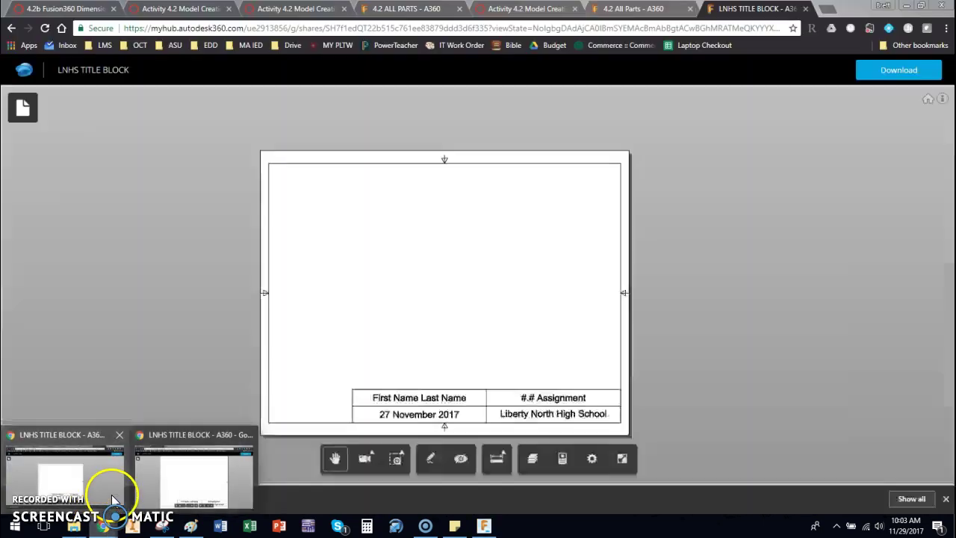
click(112, 497)
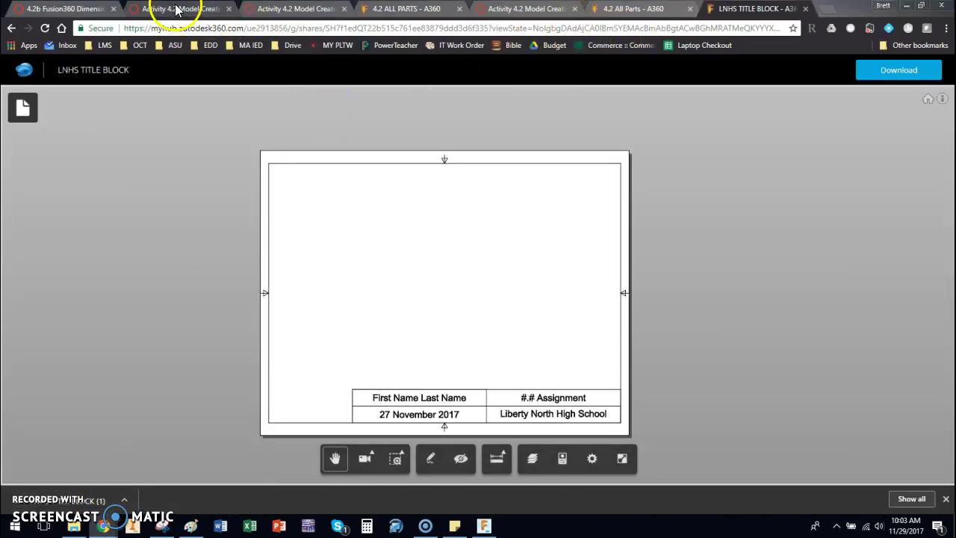
click(81, 14)
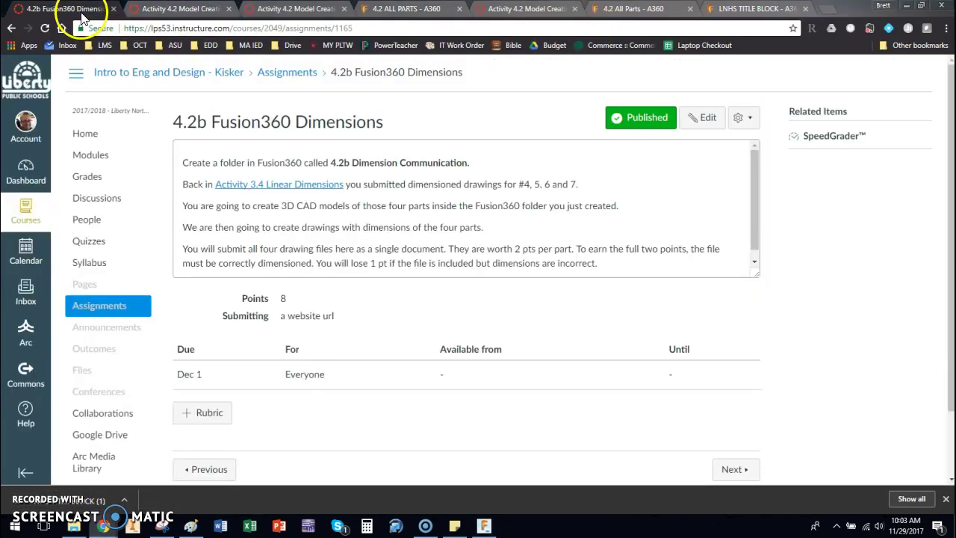
click(84, 133)
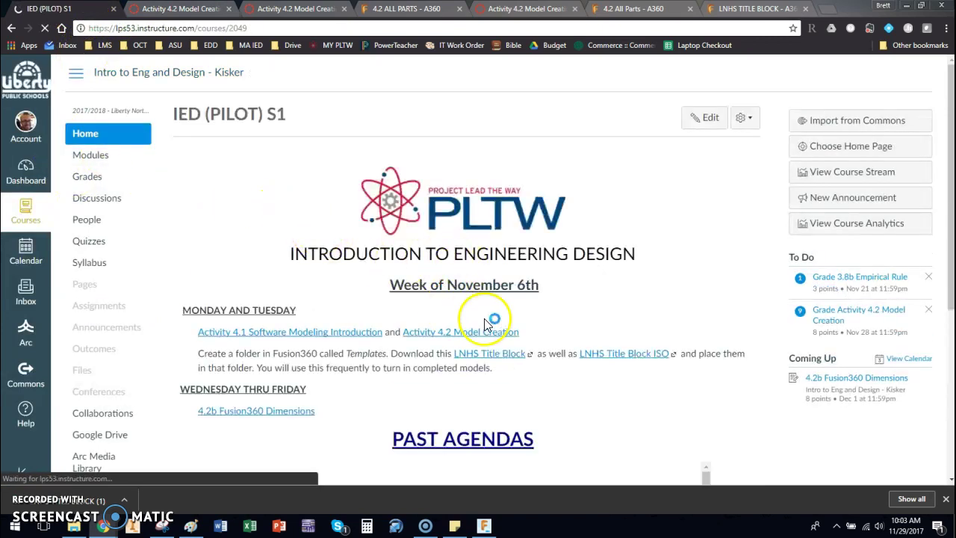
scroll(492, 328, down, 1)
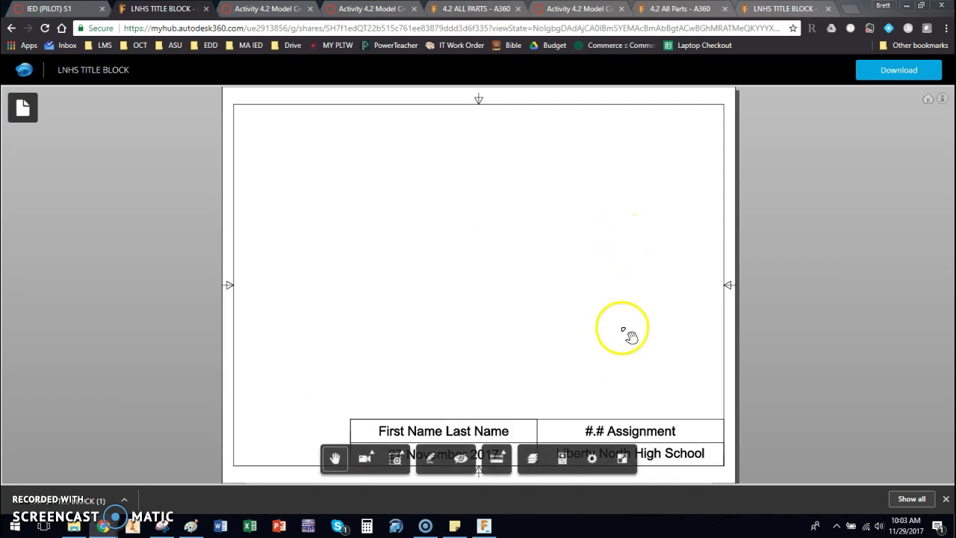
click(868, 77)
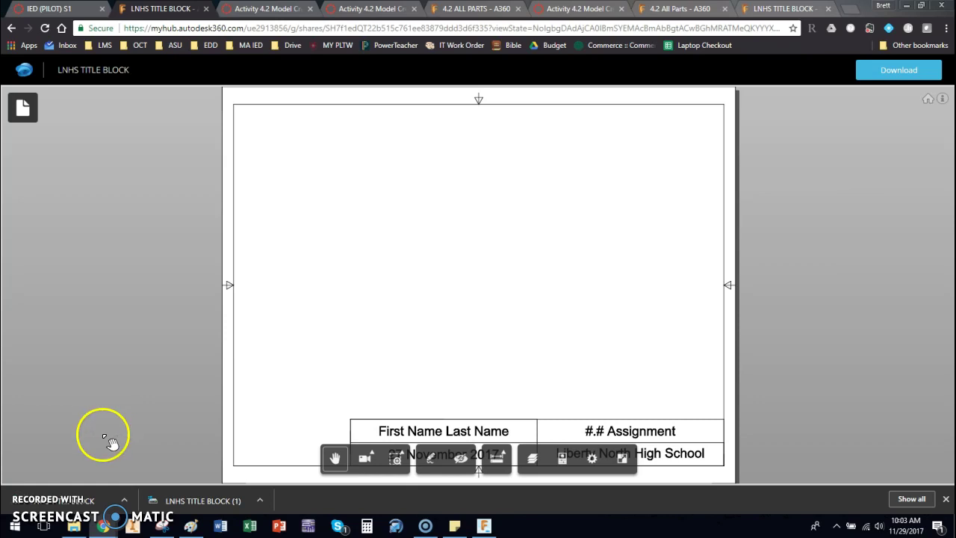
Step: Rename the downloaded LNHS TITLE BLOCK file in Downloads to LNHS TITLE BLOCK.f2t
click(75, 527)
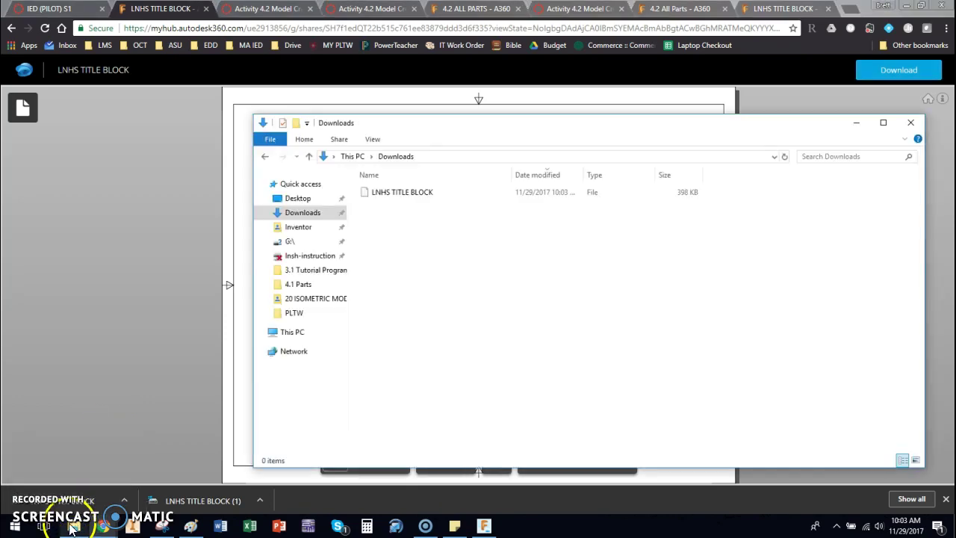
click(404, 197)
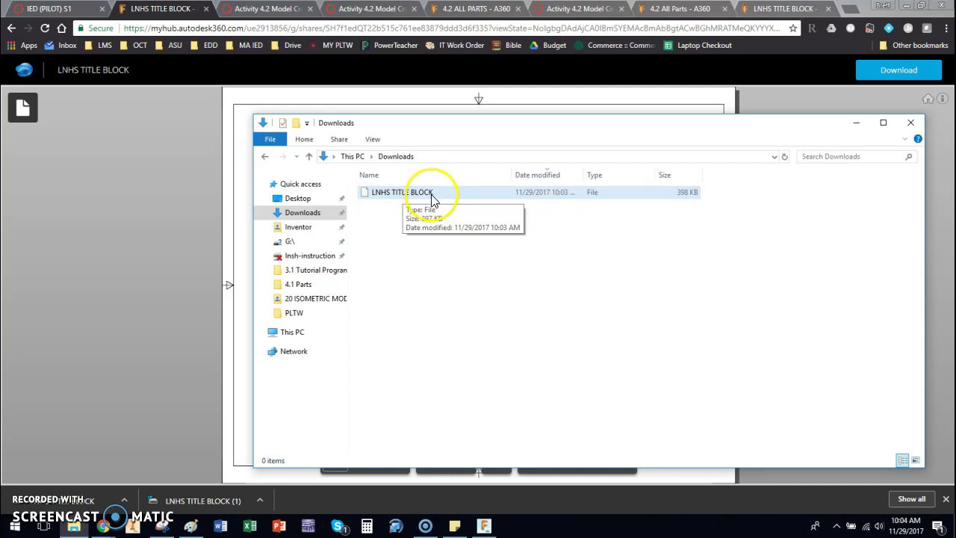
click(439, 198)
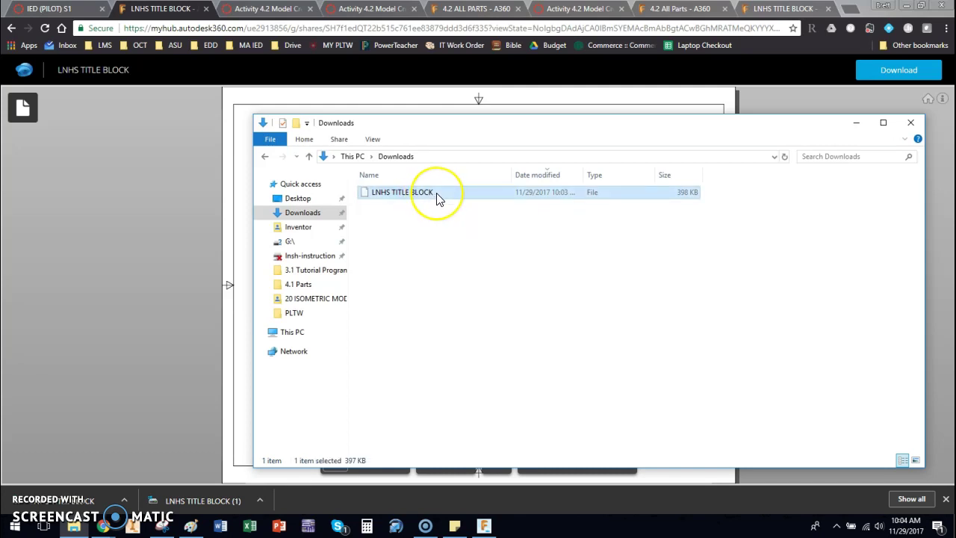
click(438, 198)
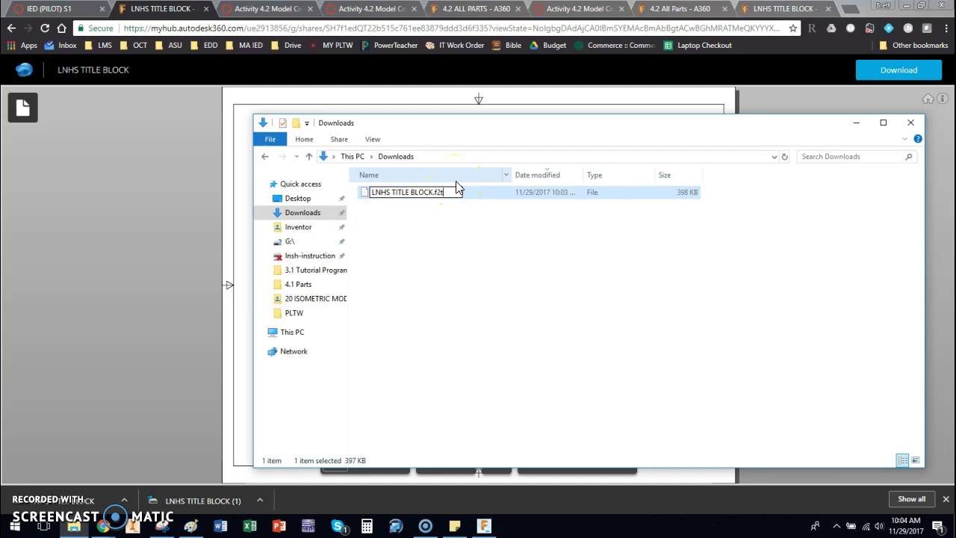
click(458, 260)
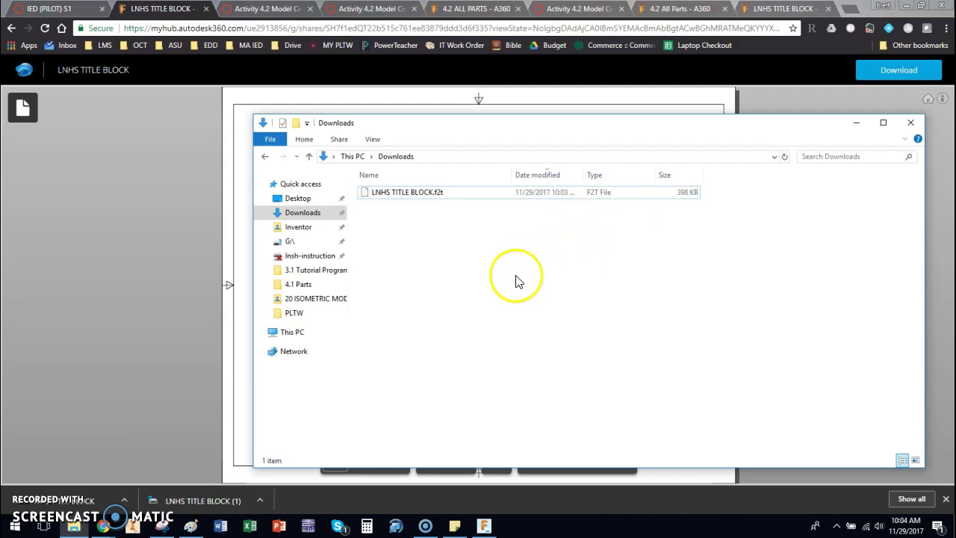
Step: Back in Fusion 360, open the master project's Templates folder
click(484, 526)
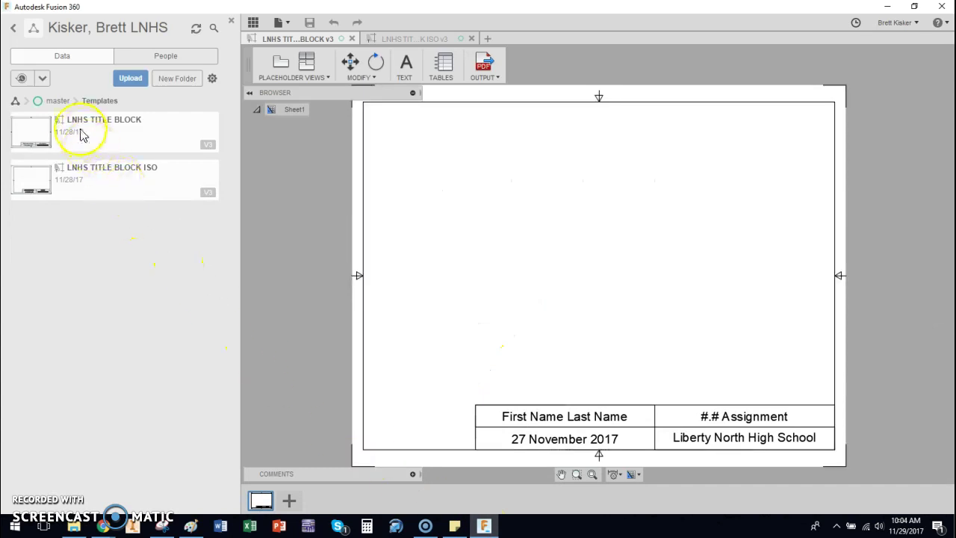
click(61, 100)
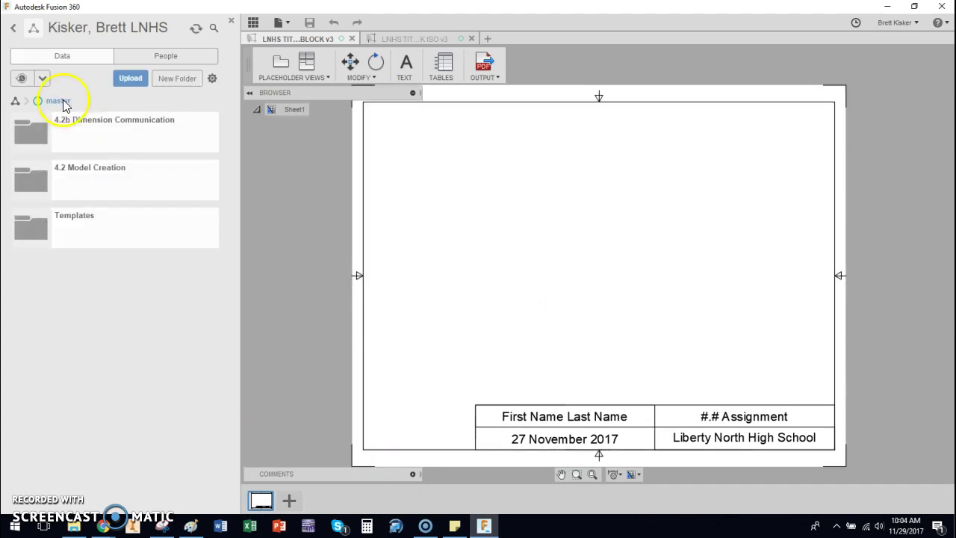
click(80, 227)
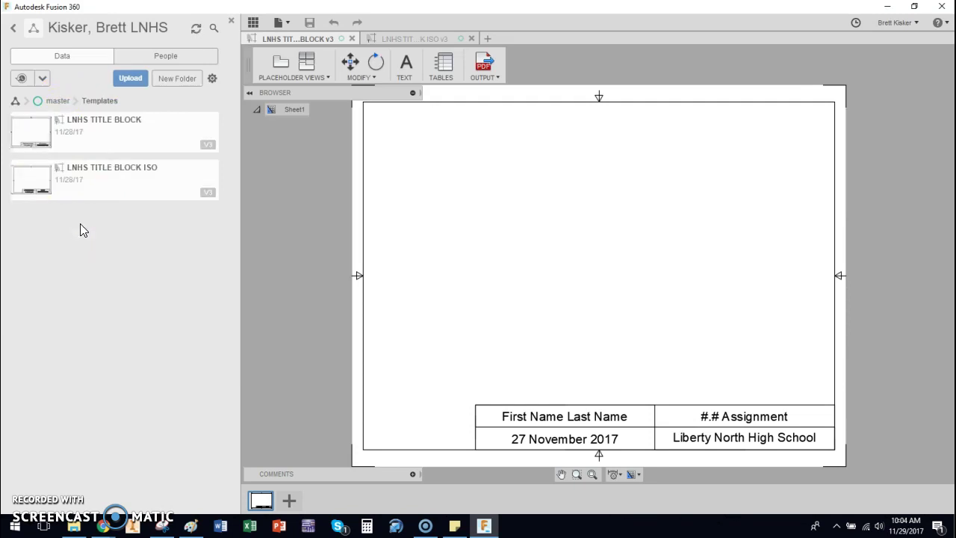
Step: Upload LNHS TITLE BLOCK.f2t from Downloads into the Templates folder
click(128, 81)
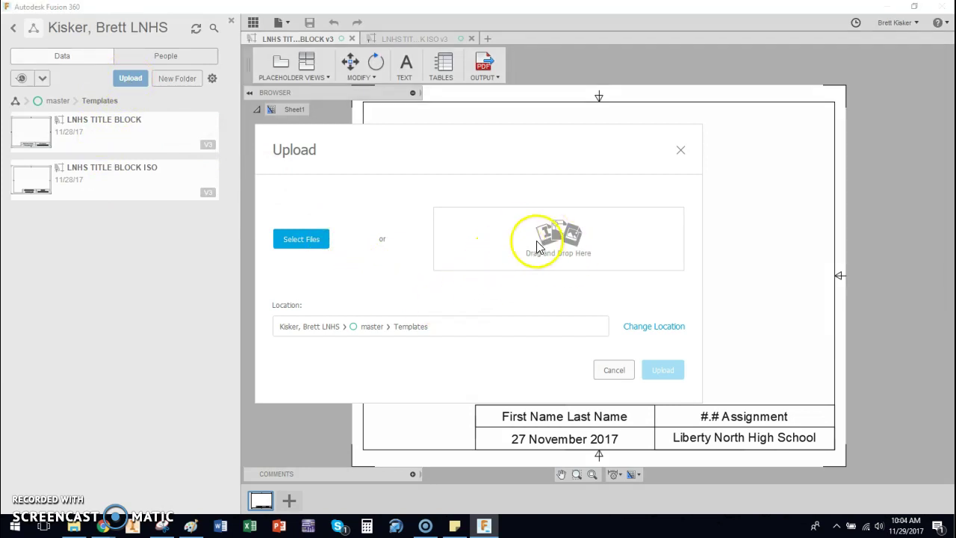
click(311, 244)
click(158, 97)
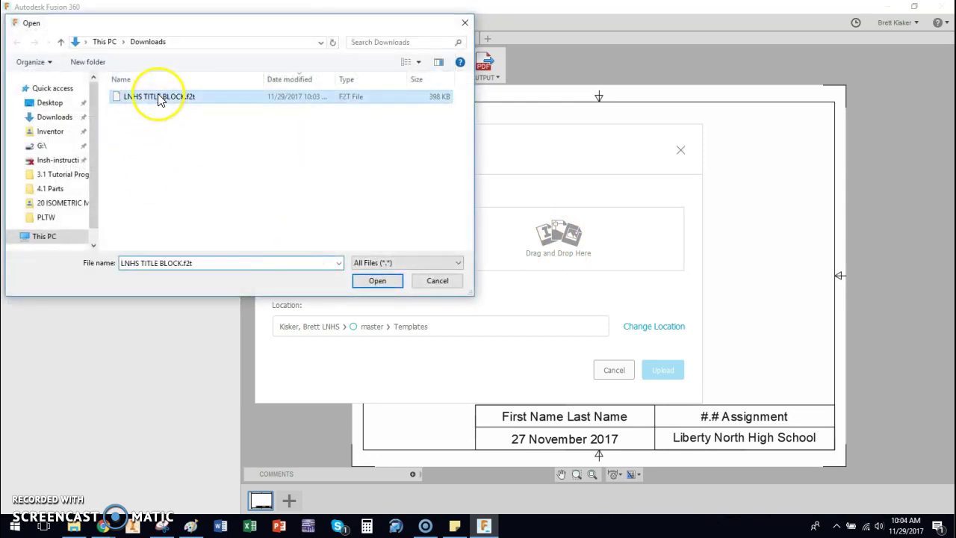
click(370, 282)
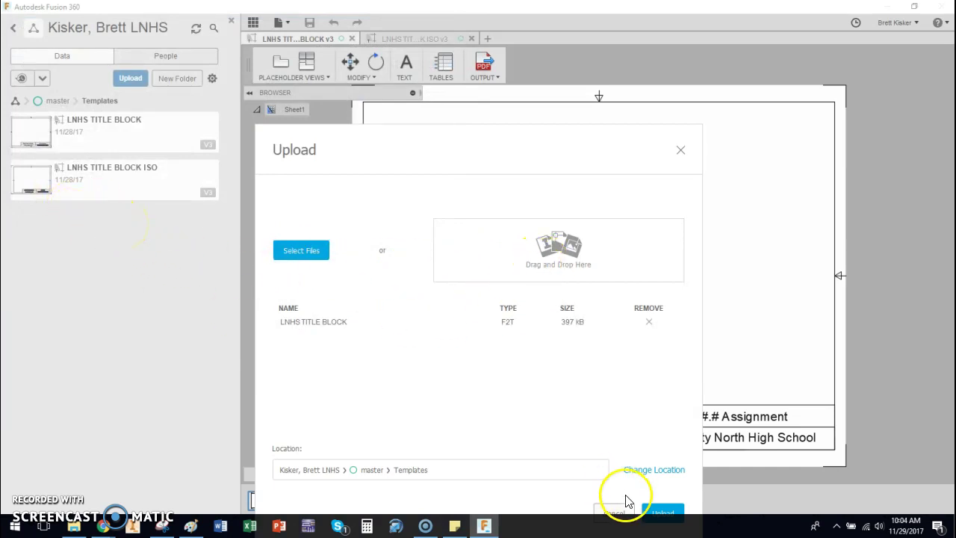
drag(626, 134, 621, 89)
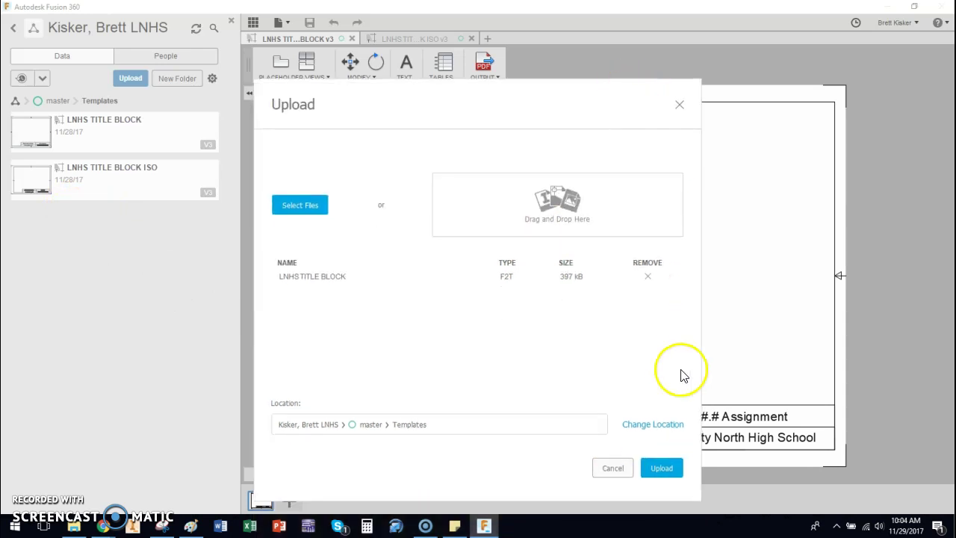
click(660, 468)
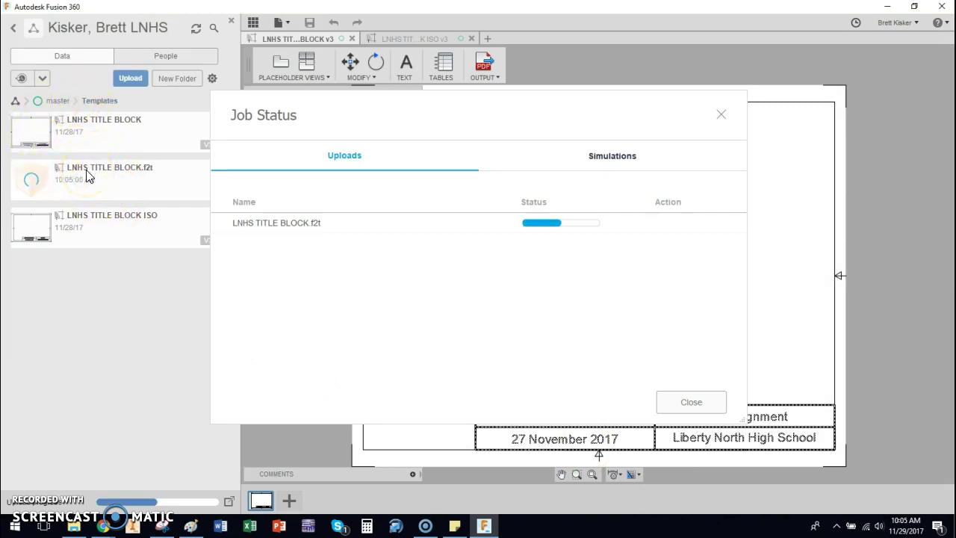
Step: Rename the uploaded LNHS TITLE BLOCK.f2t template to Title Block Metric, retrying after a first attempt
click(705, 398)
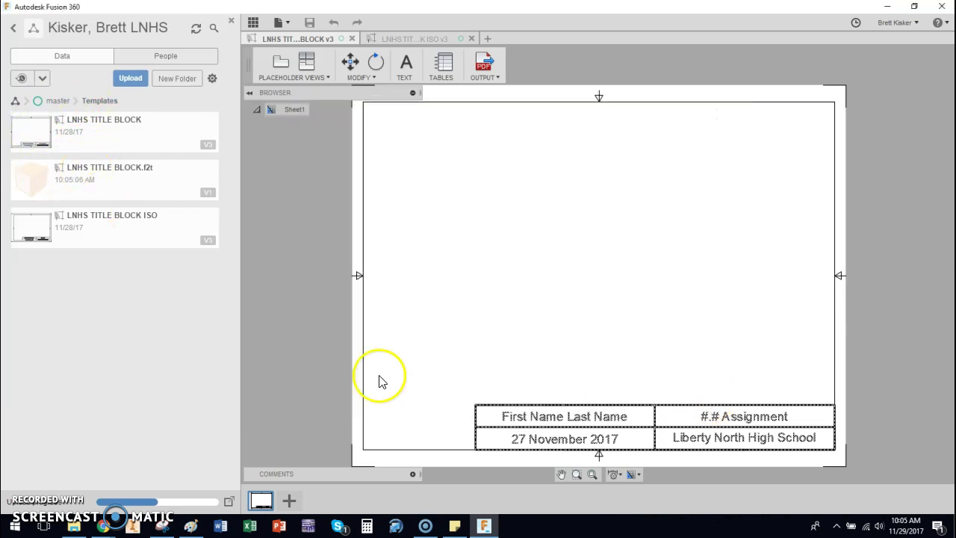
right_click(79, 176)
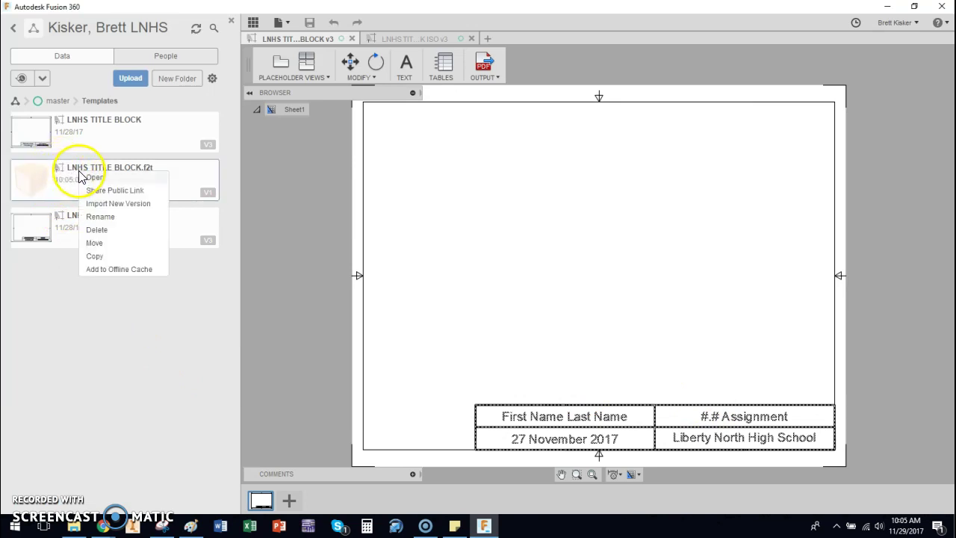
click(96, 216)
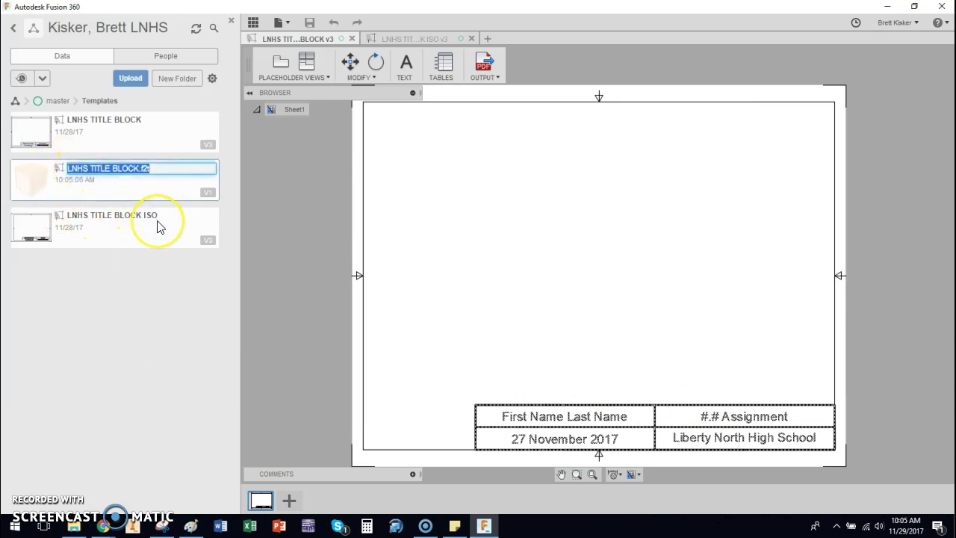
text(Title Block Metric)
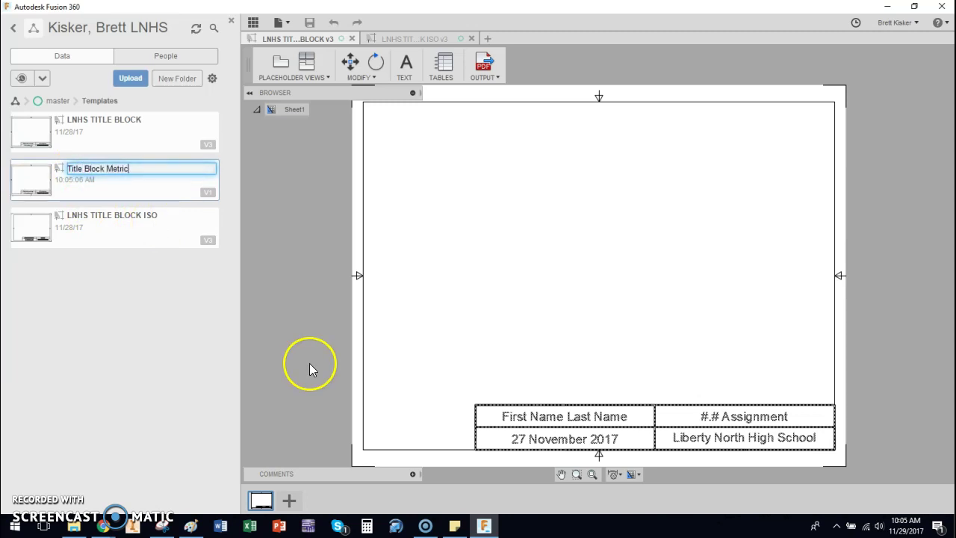
key(Return)
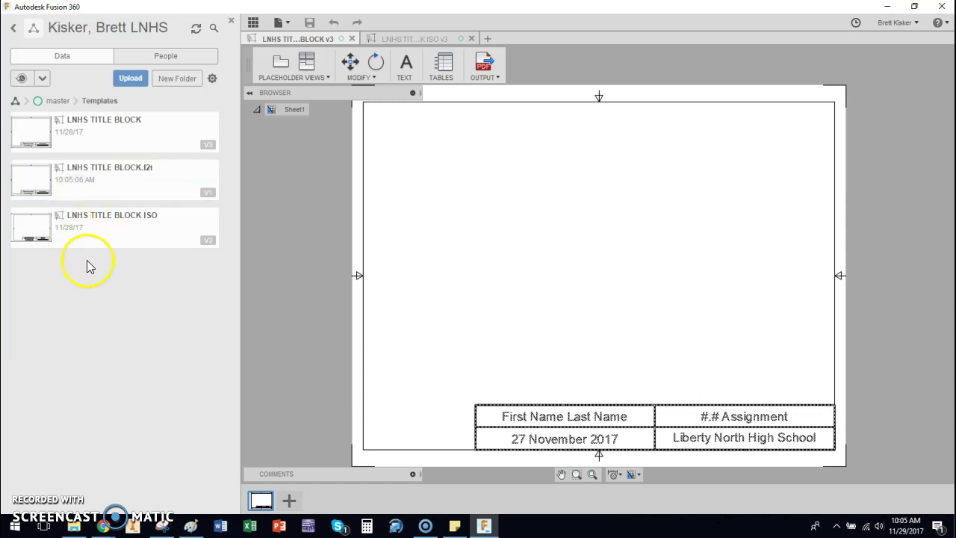
right_click(132, 197)
click(151, 238)
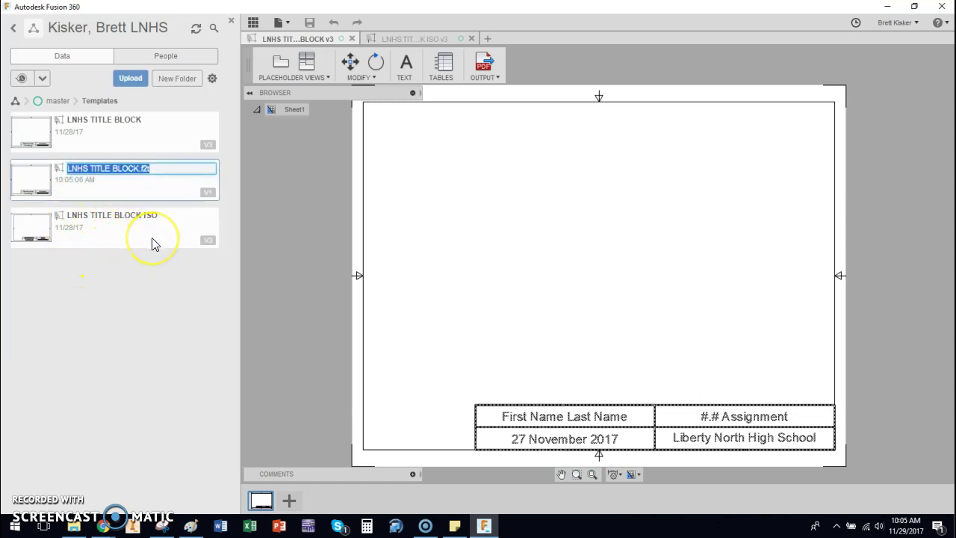
text(Title Block M)
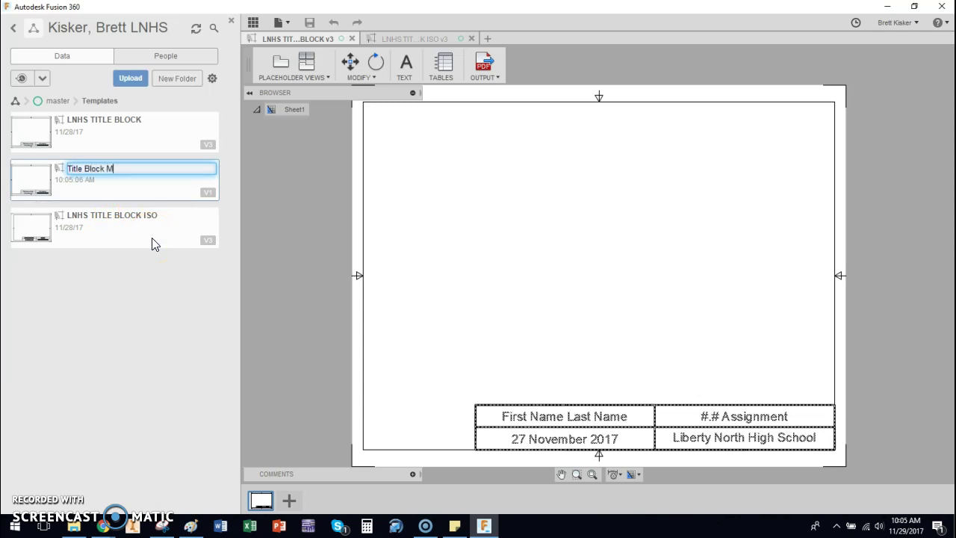
text(etric)
key(Return)
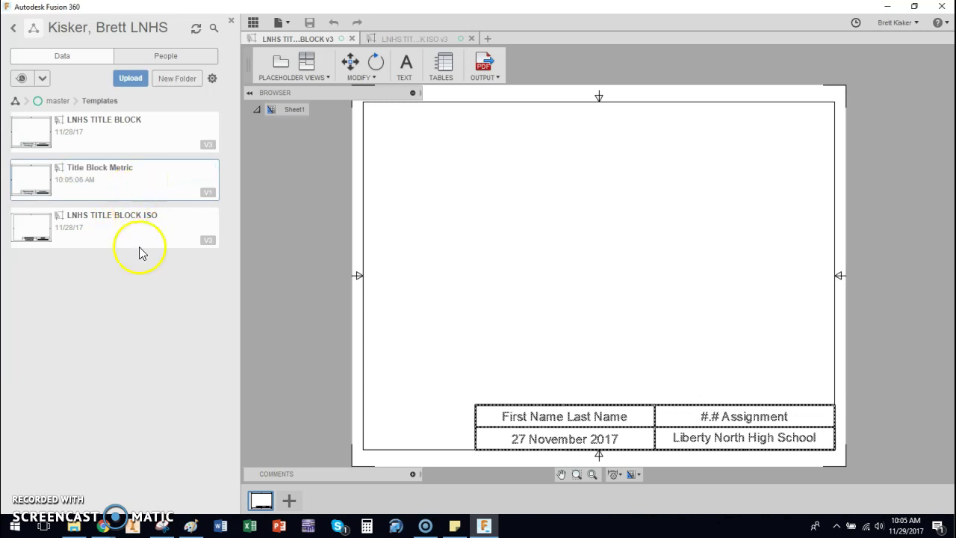
Step: Open 4.2 Part 1 from the 4.2 Model Creation folder and show the workspace menu's DRAWING options
click(54, 102)
click(75, 179)
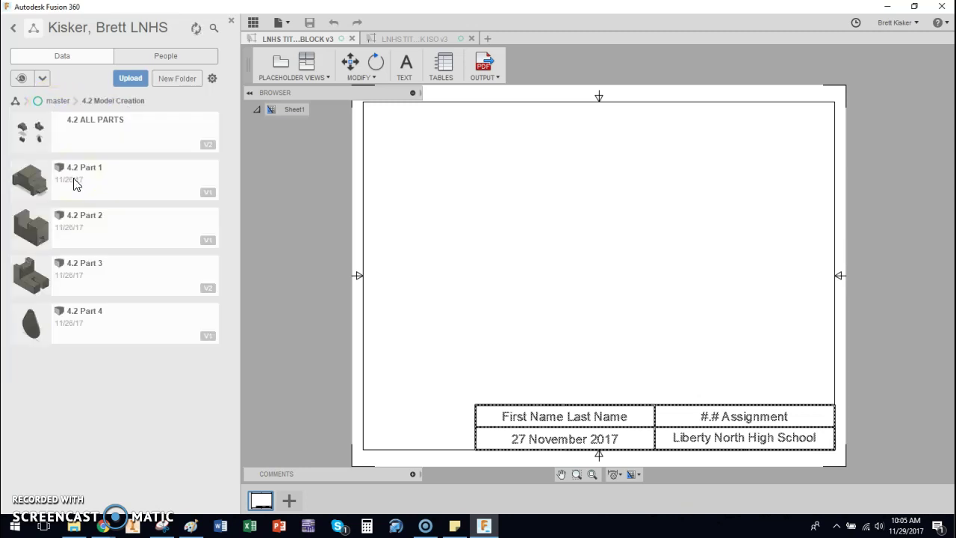
click(74, 183)
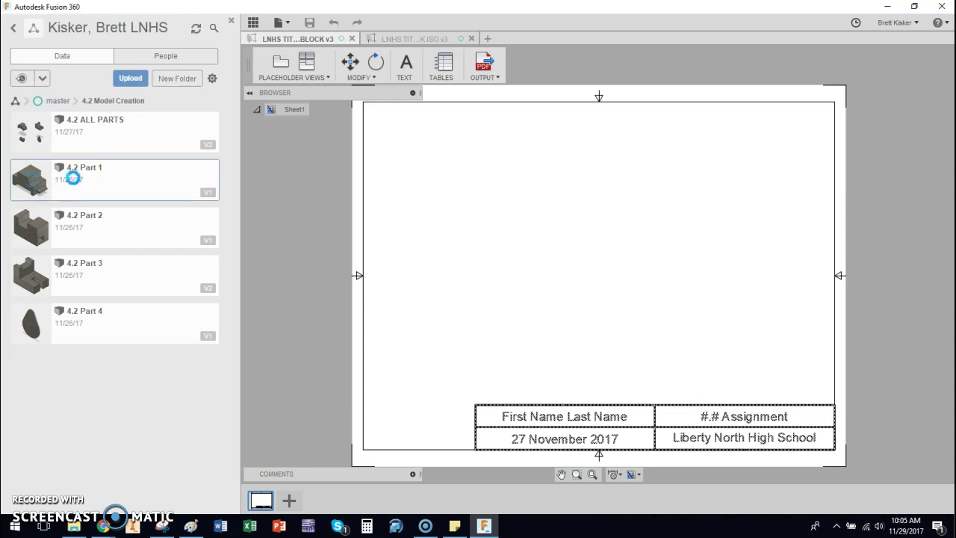
double_click(72, 176)
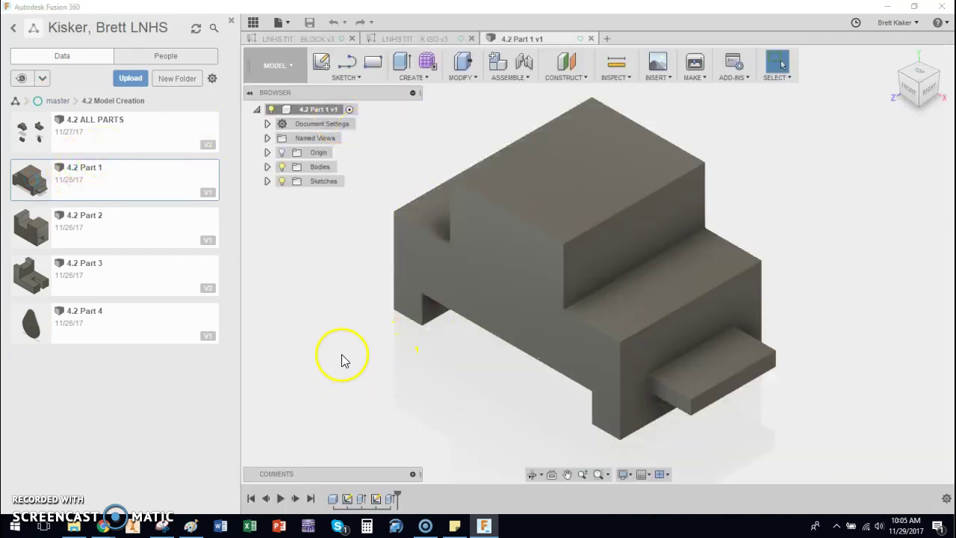
click(288, 67)
mouse_move(270, 239)
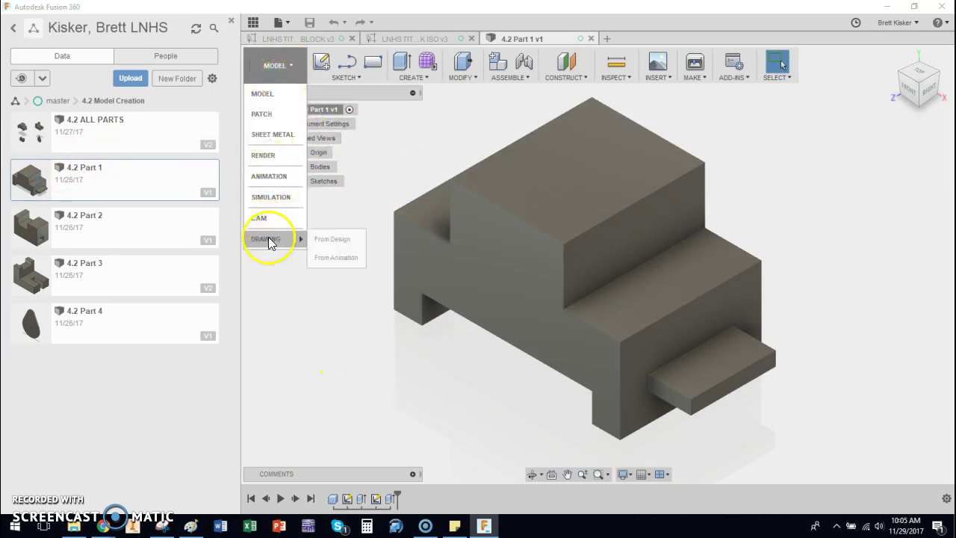
Step: Create a From Design drawing of 4.2 Part 1 using the Title Block Metric template from master > Templates
click(318, 240)
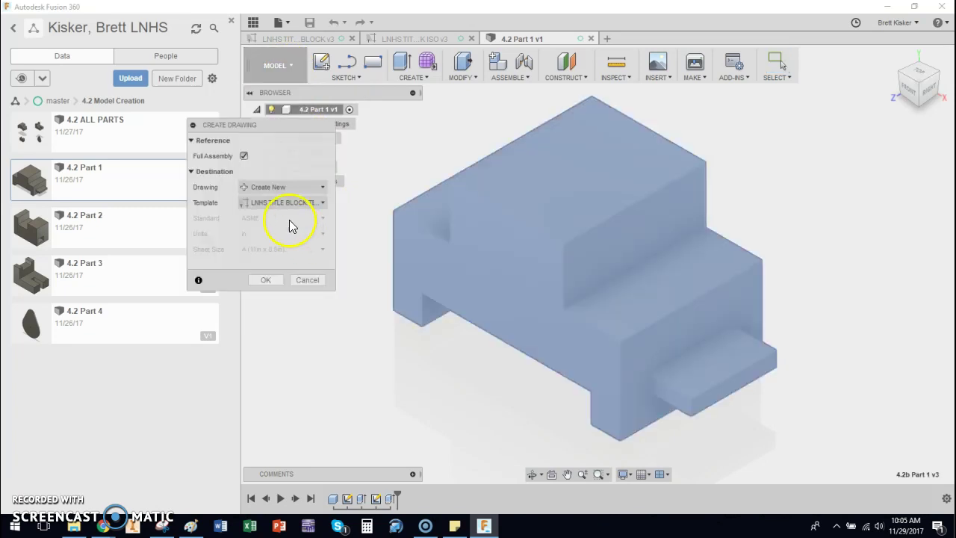
click(280, 203)
click(262, 188)
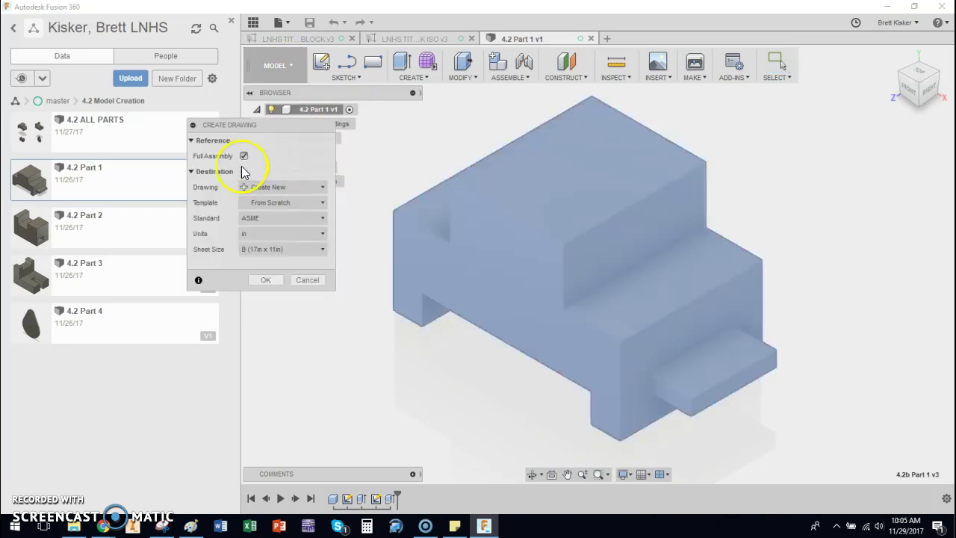
click(258, 202)
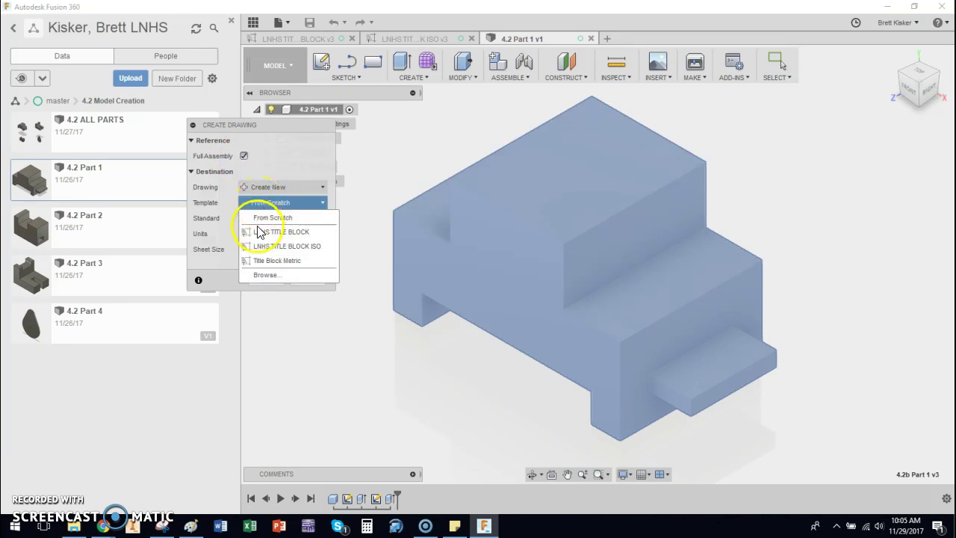
click(265, 274)
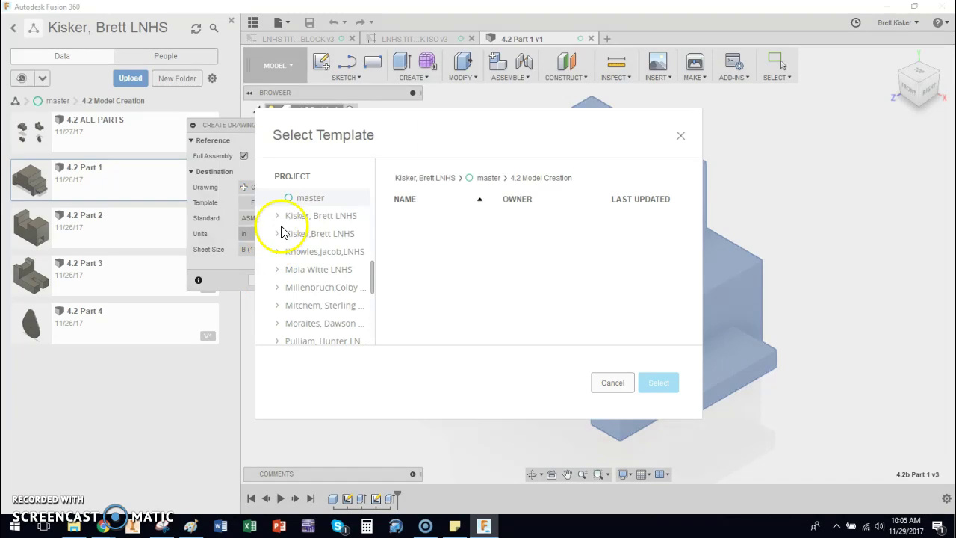
click(489, 180)
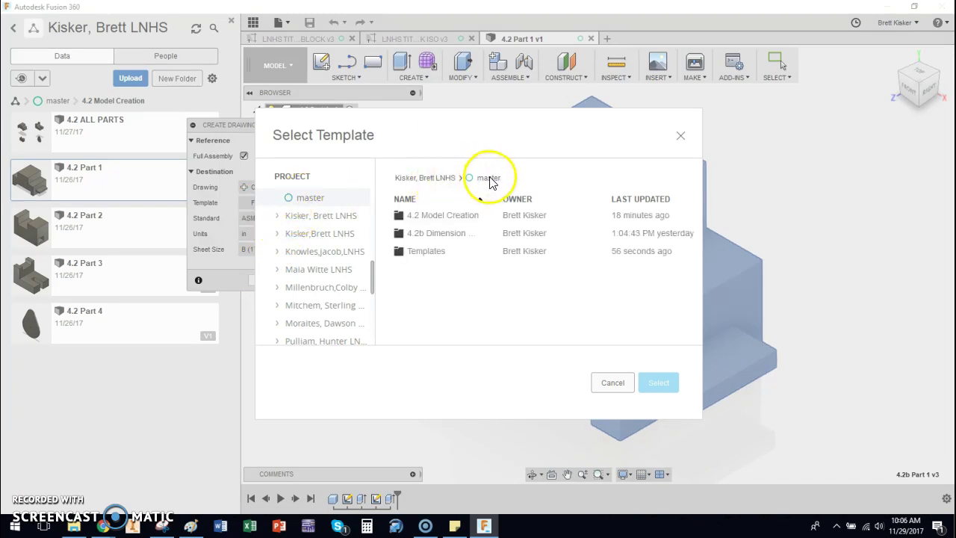
double_click(436, 253)
click(439, 252)
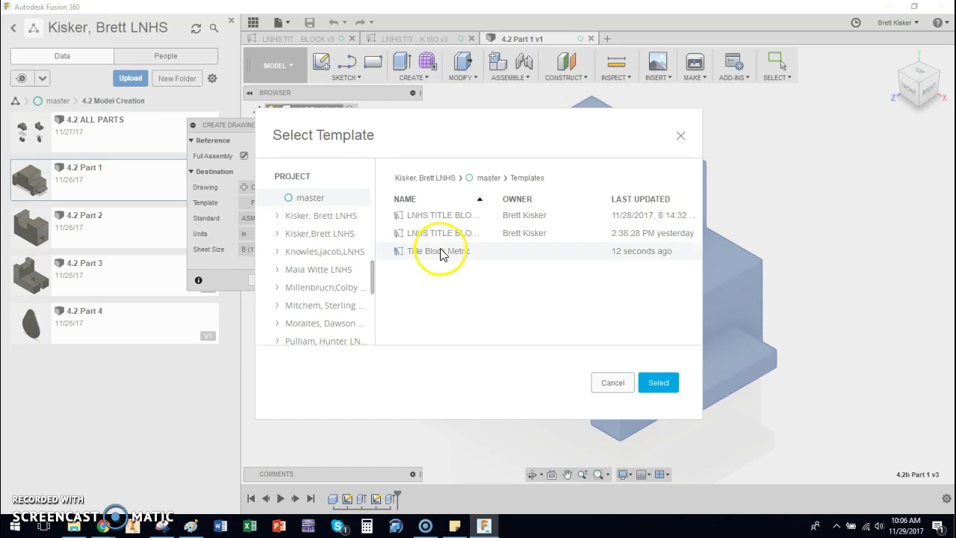
click(658, 383)
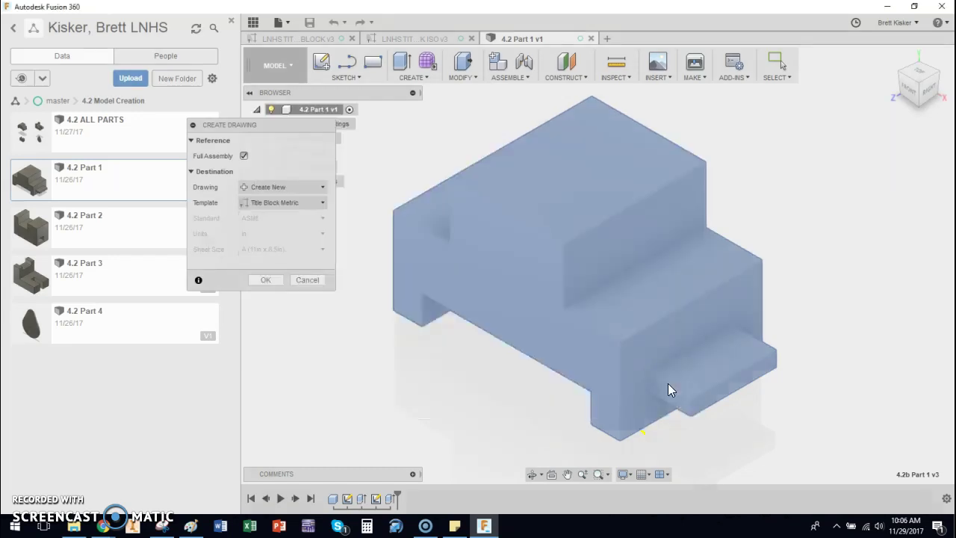
click(265, 283)
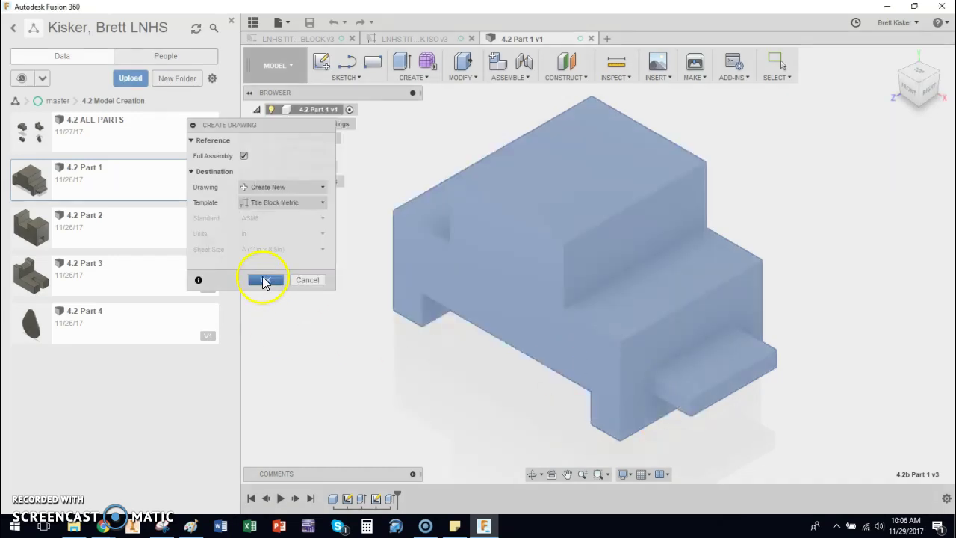